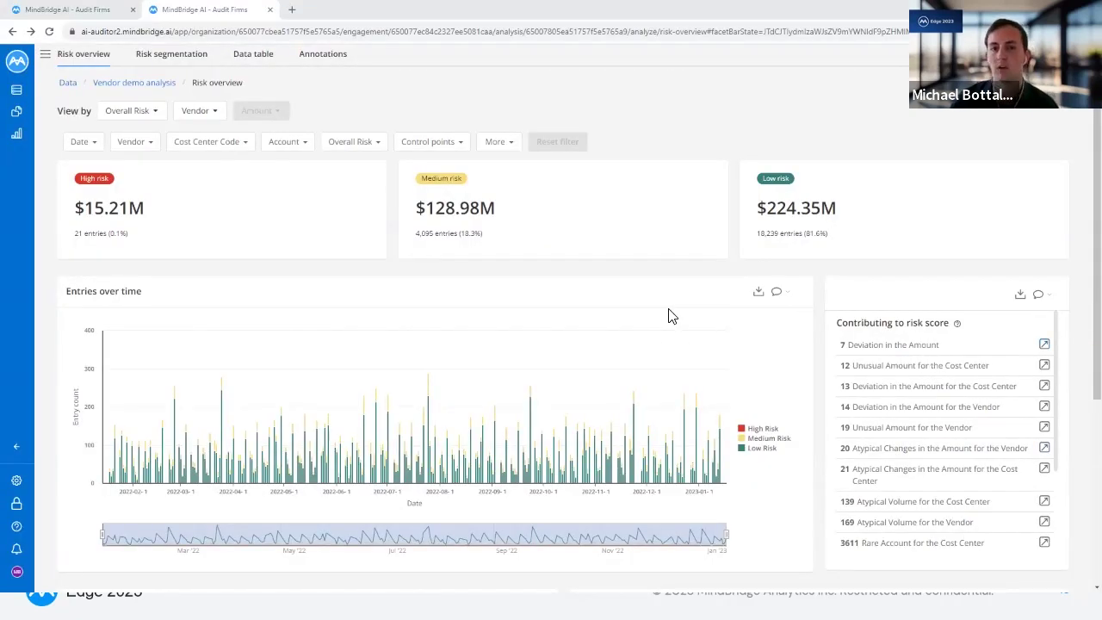
- Switch to the General ledger analysis (Copy) risk overview with its $449.60k high-risk total
{"action": "left_click", "coordinate": [94, 12]}
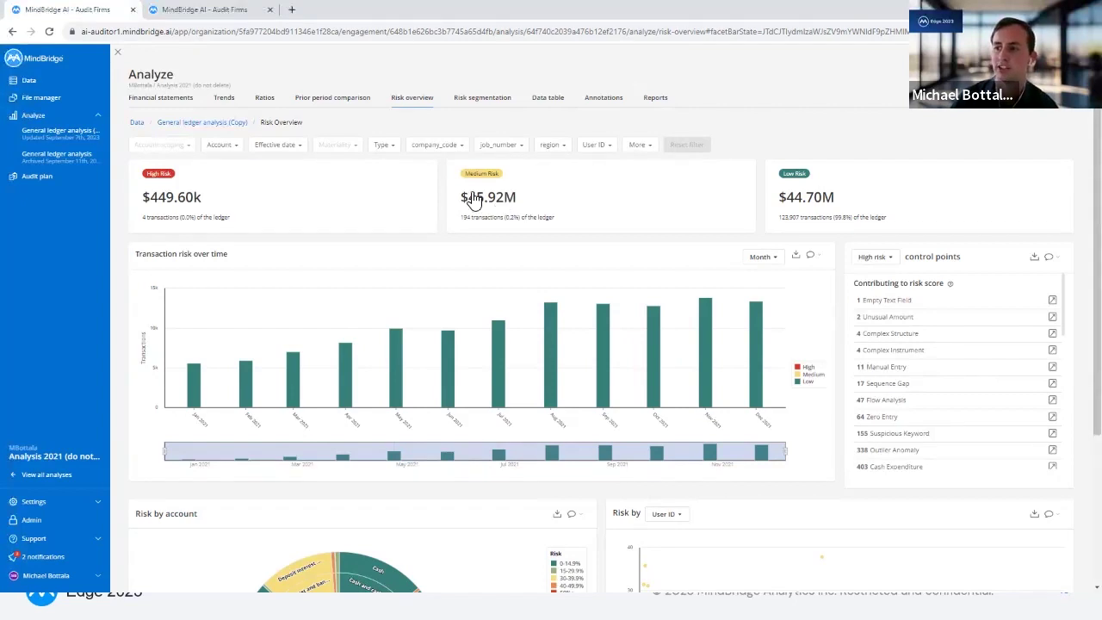
- List the $449.60k high-risk transactions, open the top 64.2% one, and scroll to its control points
{"action": "left_click", "coordinate": [207, 209]}
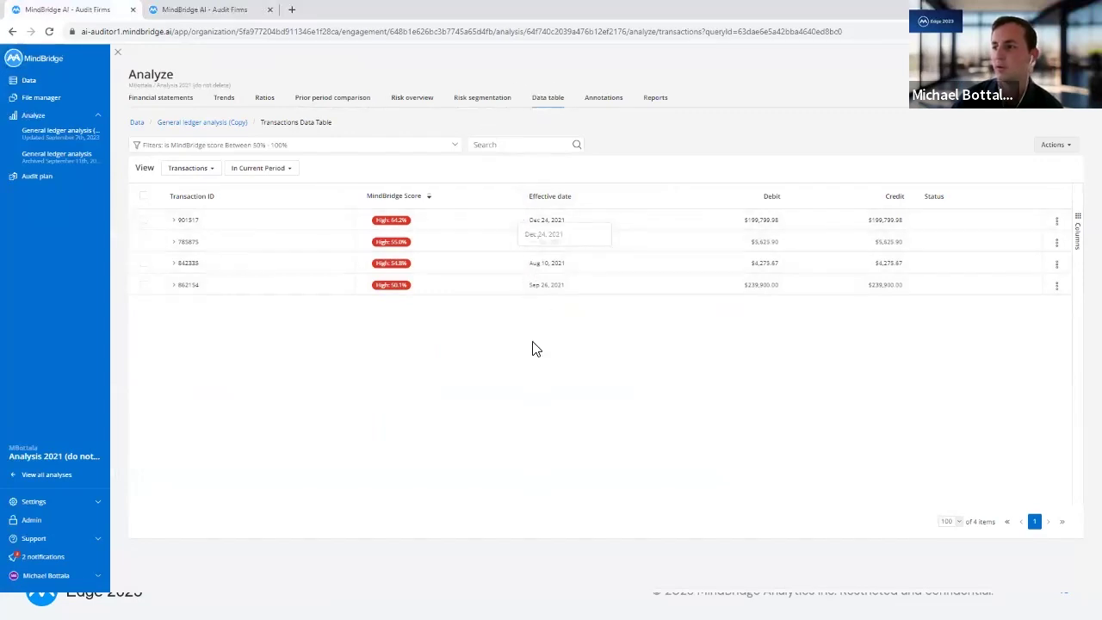
{"action": "left_click", "coordinate": [594, 226]}
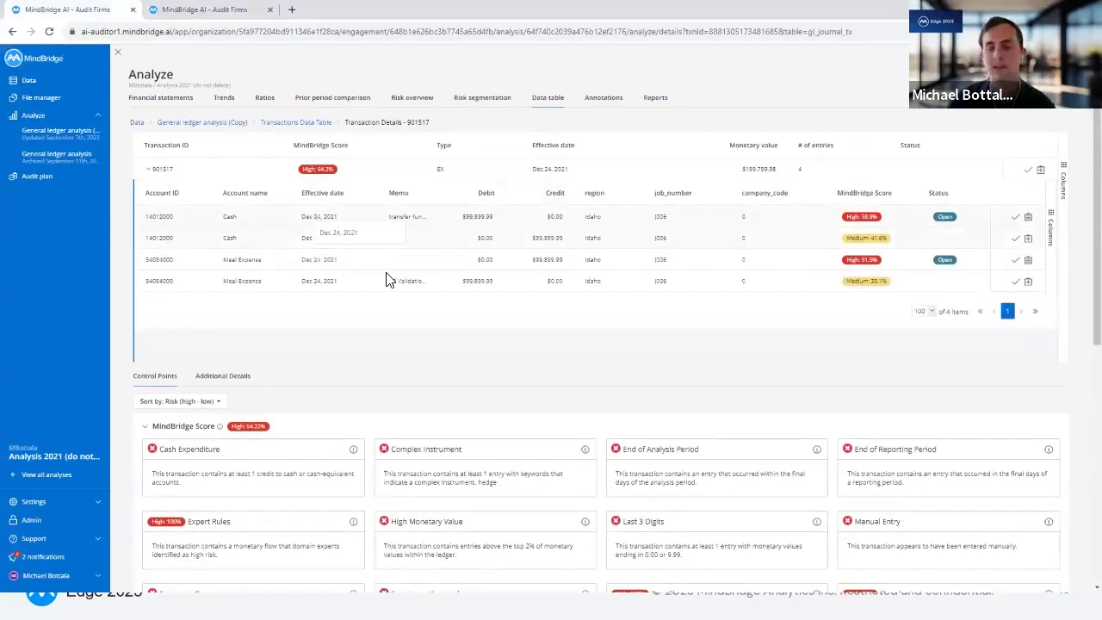
{"action": "scroll", "coordinate": [458, 442], "scroll_direction": "down", "scroll_amount": 2}
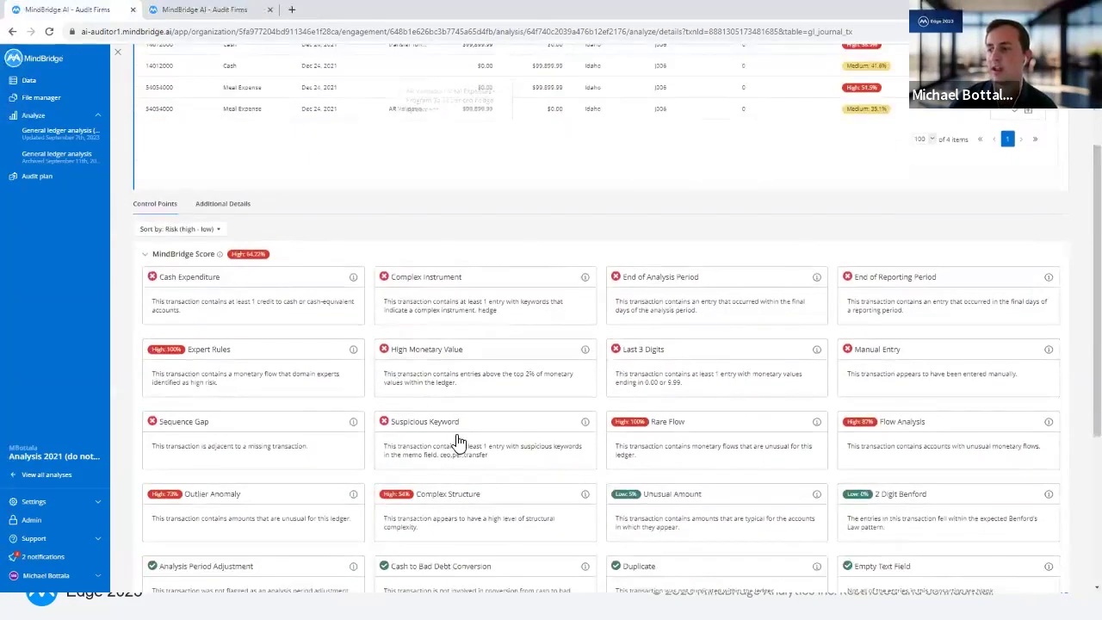
{"action": "scroll", "coordinate": [458, 441], "scroll_direction": "down", "scroll_amount": 2}
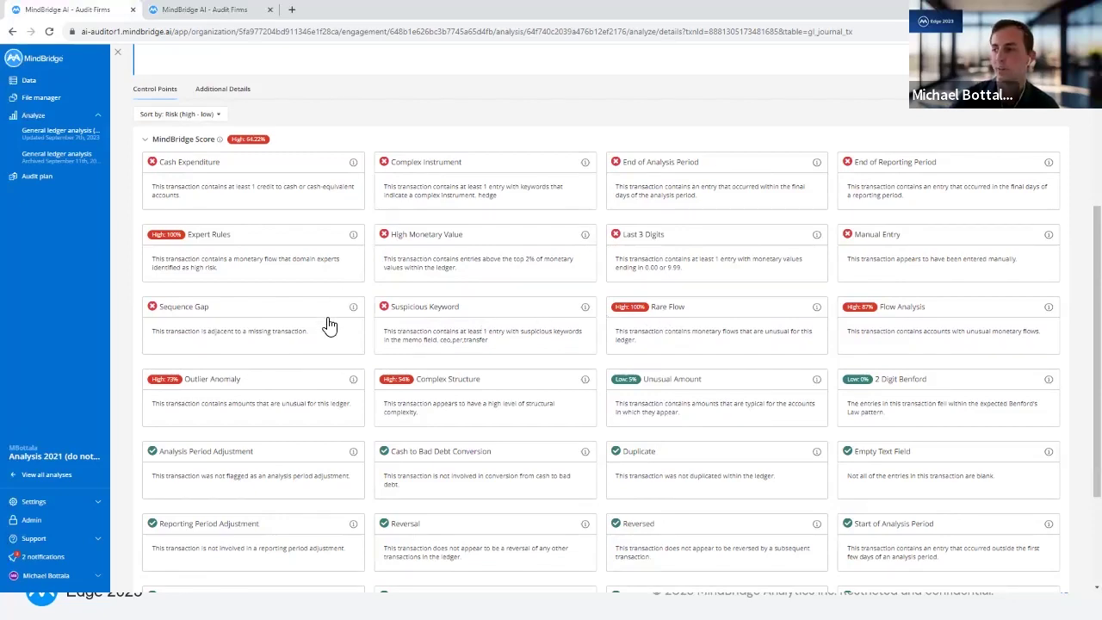
- Highlight transaction 901517's entries flagged by the Suspicious Keyword control point
{"action": "scroll", "coordinate": [422, 355], "scroll_direction": "up", "scroll_amount": 4}
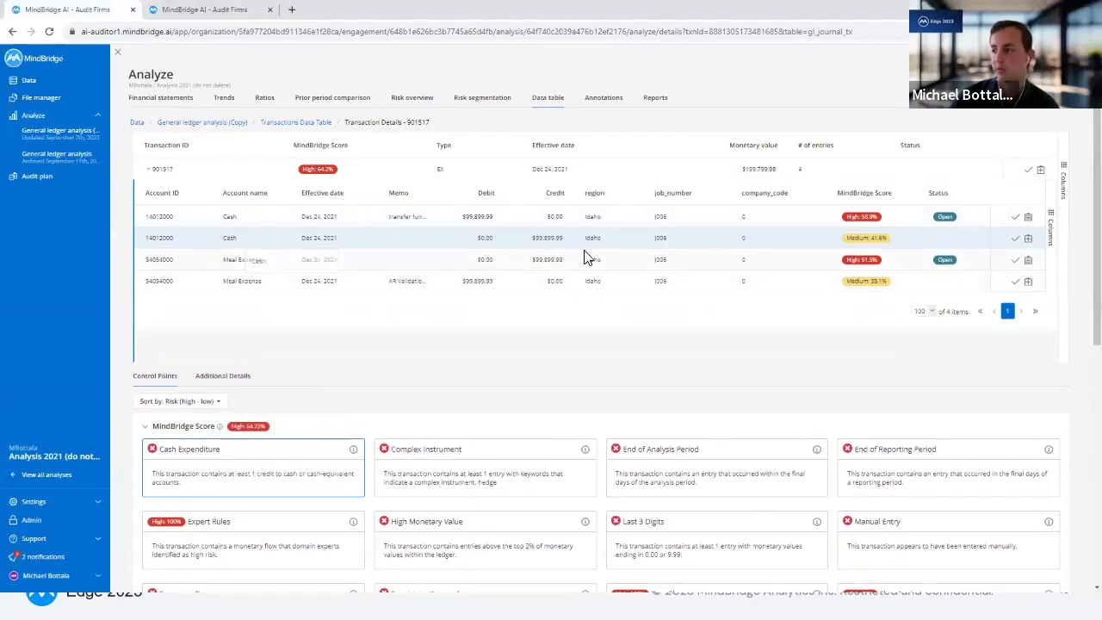
{"action": "scroll", "coordinate": [576, 258], "scroll_direction": "down", "scroll_amount": 1}
{"action": "scroll", "coordinate": [524, 569], "scroll_direction": "down", "scroll_amount": 1}
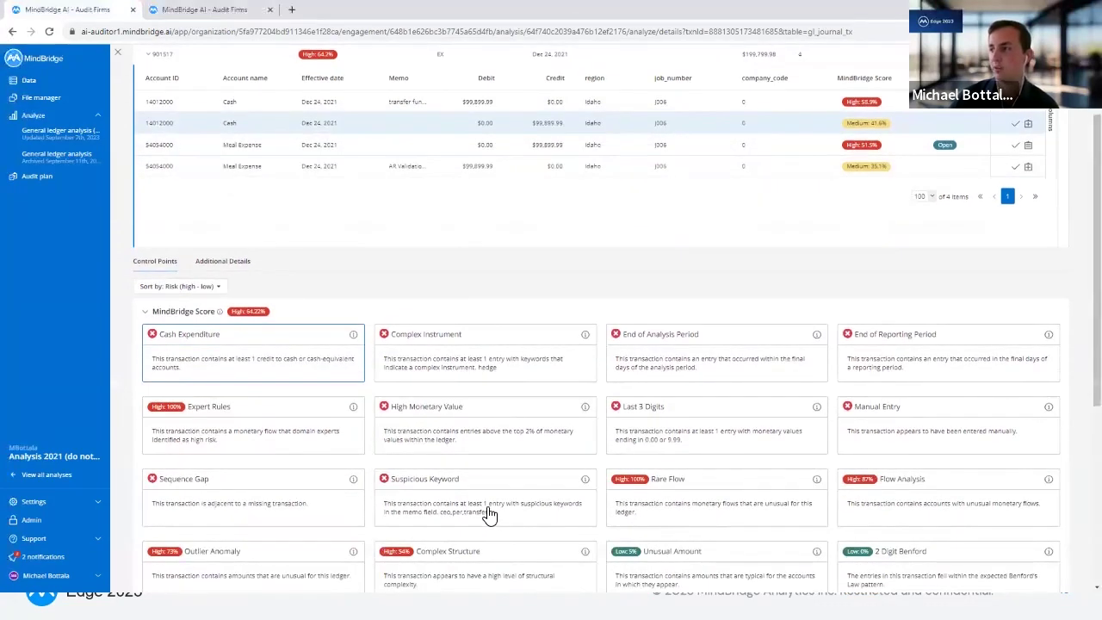
{"action": "left_click", "coordinate": [488, 513]}
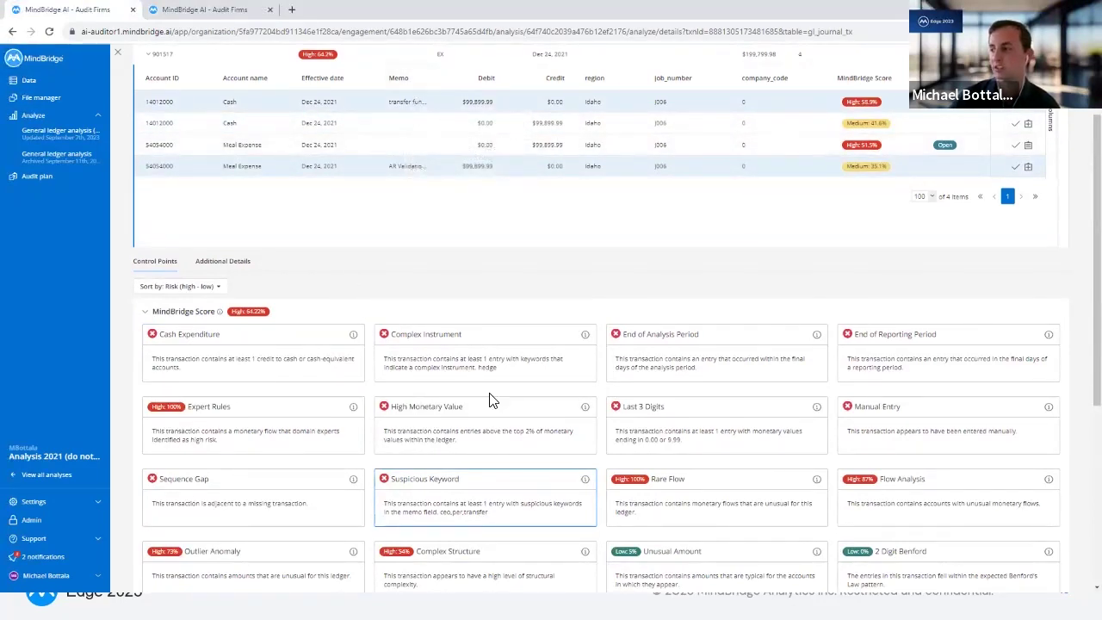
{"action": "scroll", "coordinate": [566, 382], "scroll_direction": "up", "scroll_amount": 2}
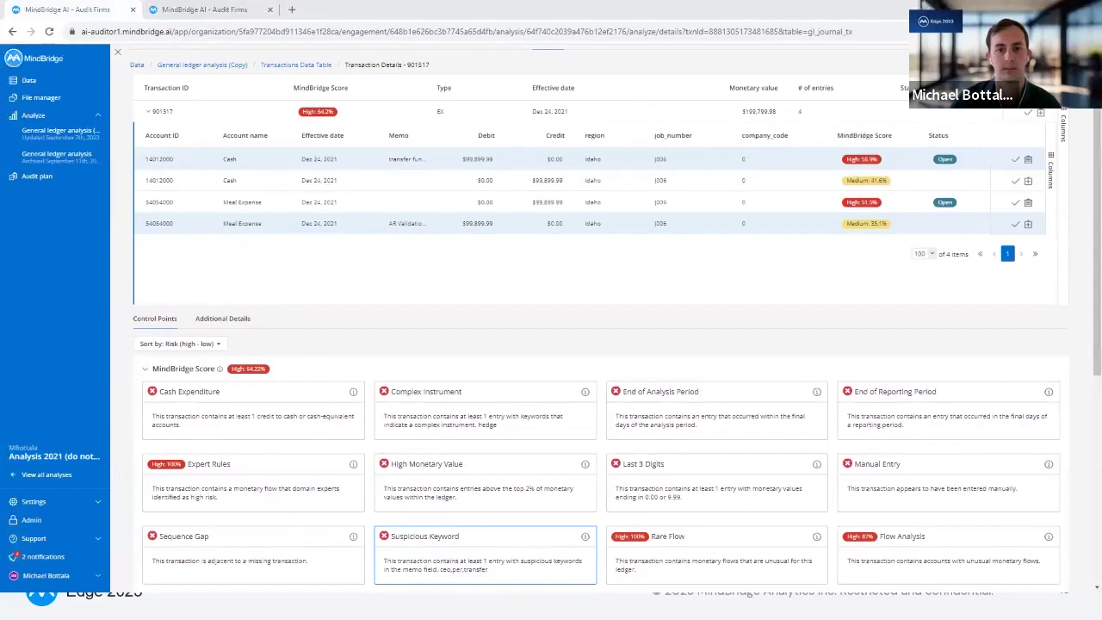
- Open the General ledger Risk scores page in Engagement settings
{"action": "left_click", "coordinate": [54, 500]}
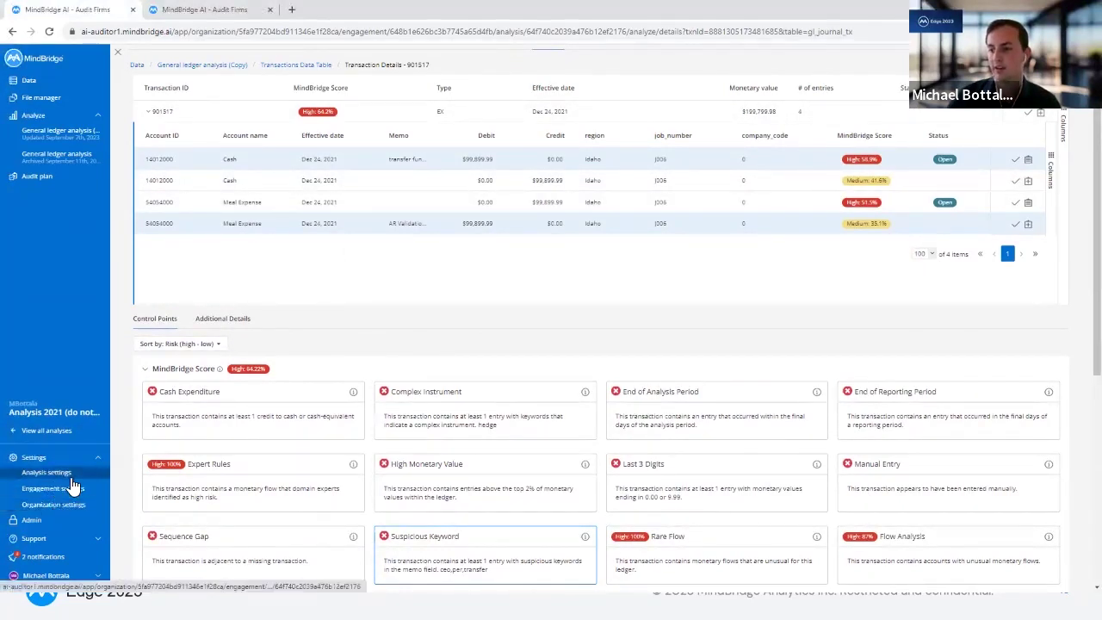
{"action": "left_click", "coordinate": [73, 488]}
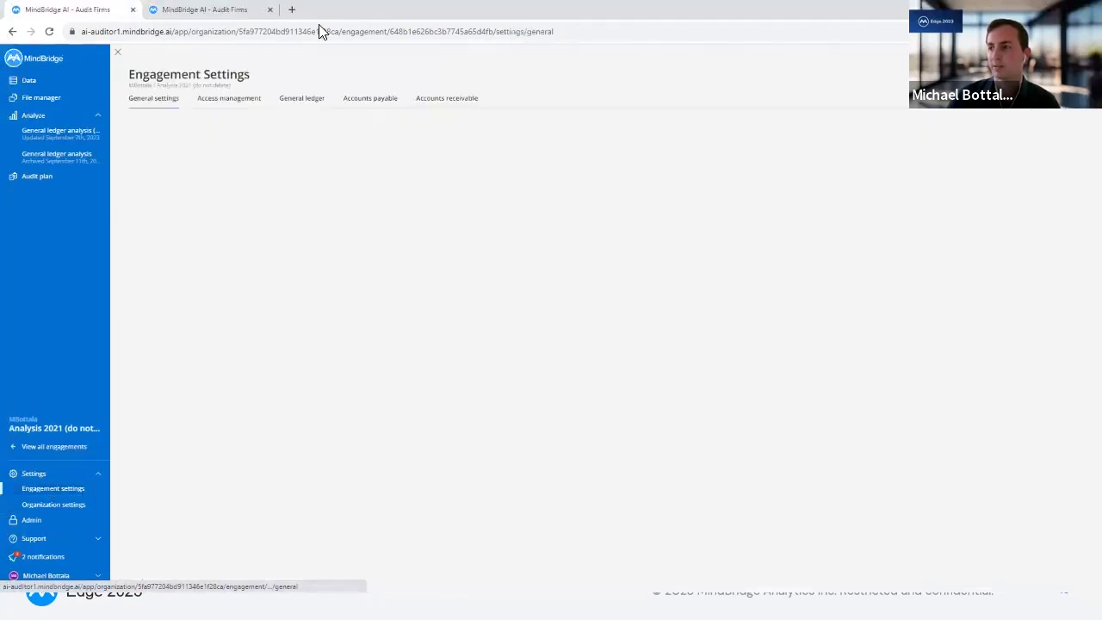
{"action": "left_click", "coordinate": [308, 100]}
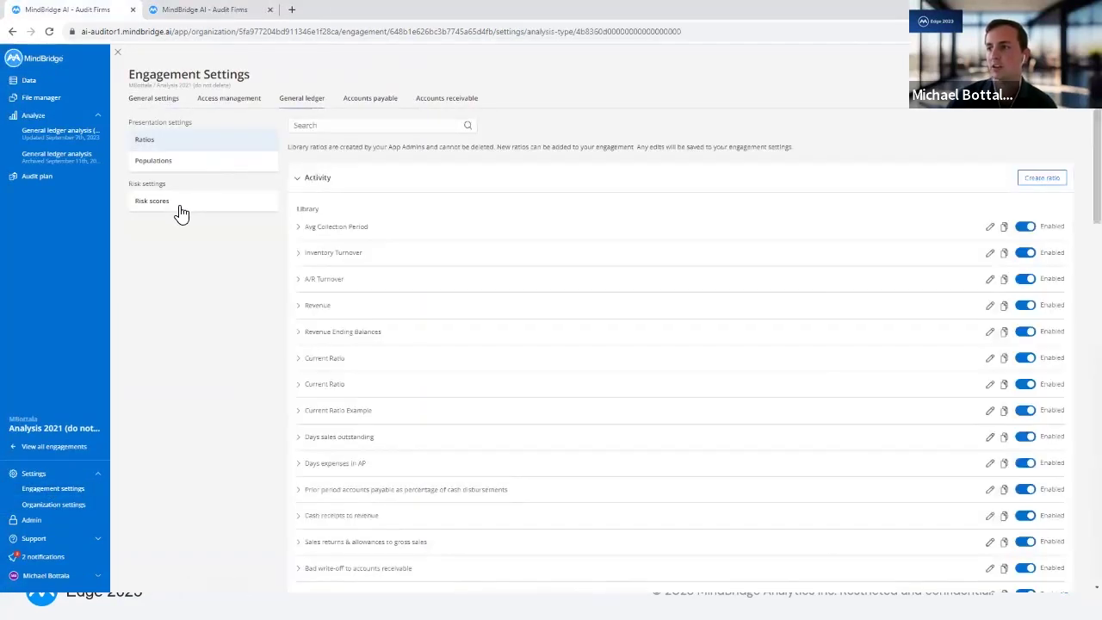
{"action": "left_click", "coordinate": [179, 207]}
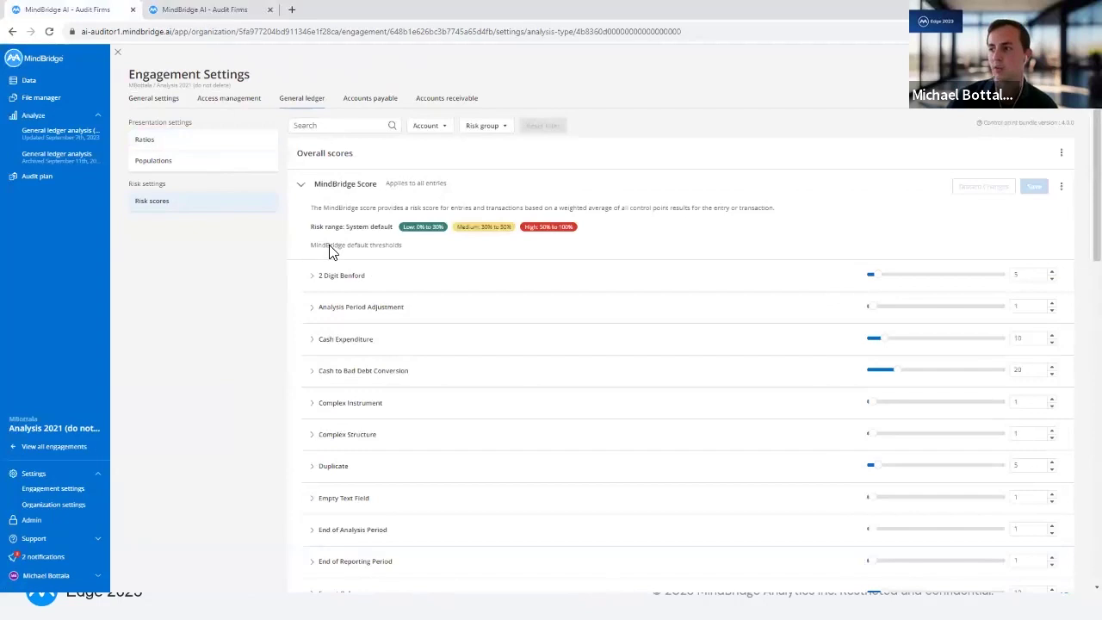
- Expand the Suspicious Keyword control point to reveal its keyword list
{"action": "scroll", "coordinate": [369, 160], "scroll_direction": "down", "scroll_amount": 2}
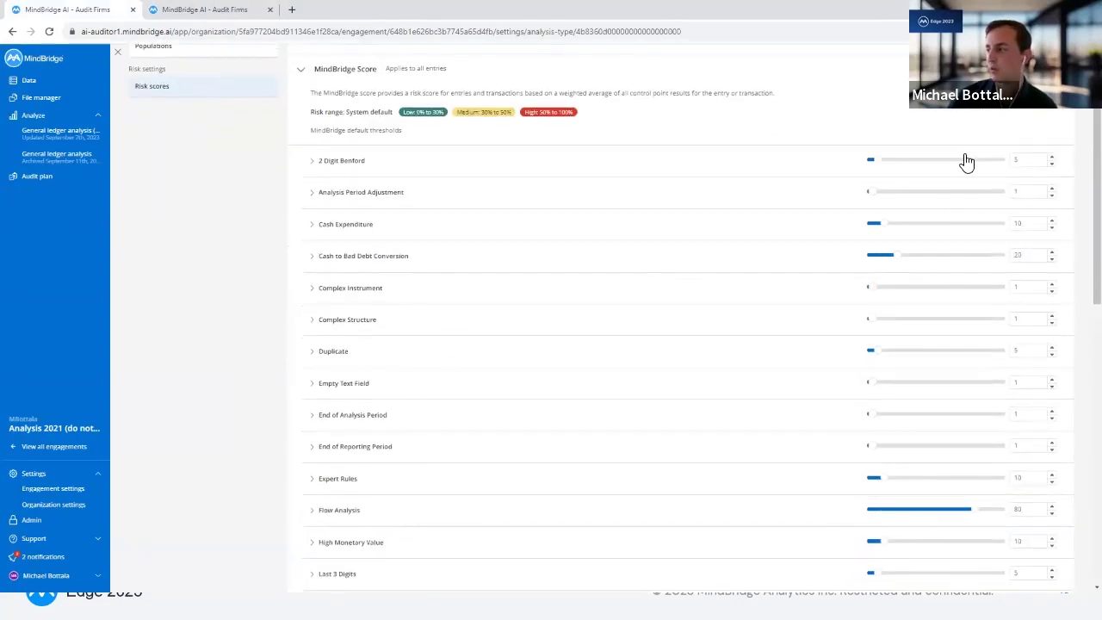
{"action": "scroll", "coordinate": [935, 263], "scroll_direction": "down", "scroll_amount": 3}
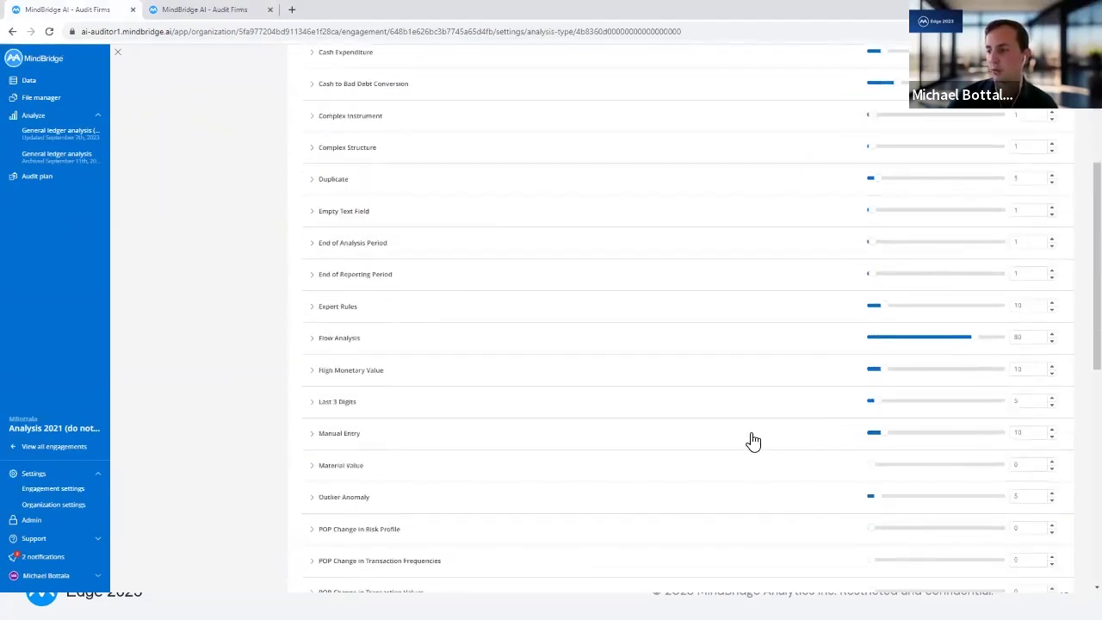
{"action": "scroll", "coordinate": [448, 422], "scroll_direction": "down", "scroll_amount": 1}
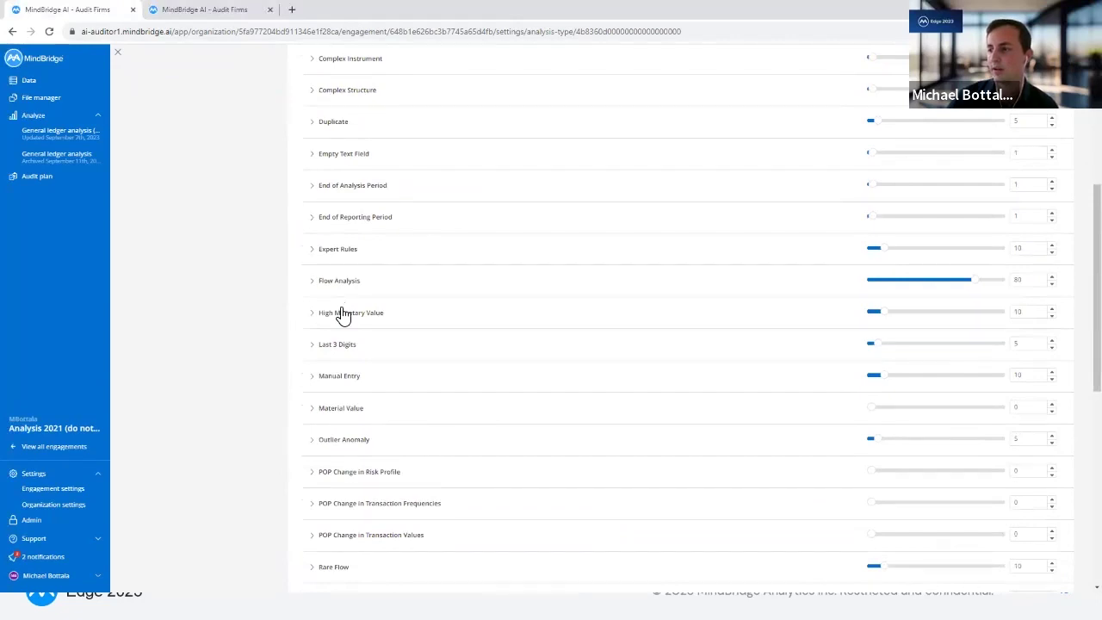
{"action": "scroll", "coordinate": [352, 373], "scroll_direction": "down", "scroll_amount": 2}
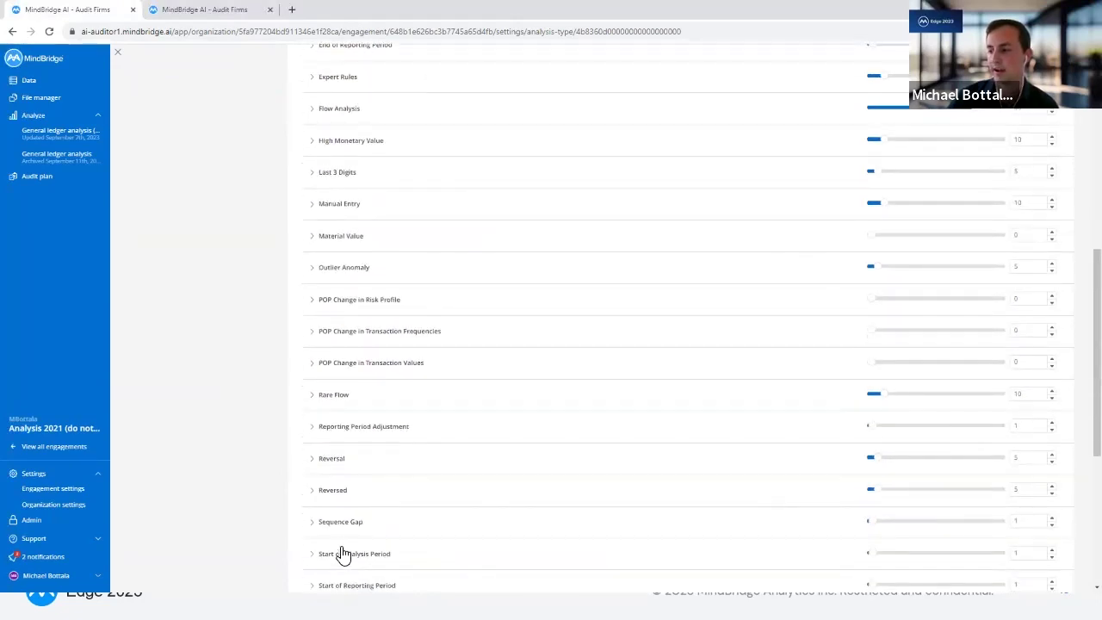
{"action": "scroll", "coordinate": [341, 551], "scroll_direction": "down", "scroll_amount": 3}
{"action": "left_click", "coordinate": [344, 502]}
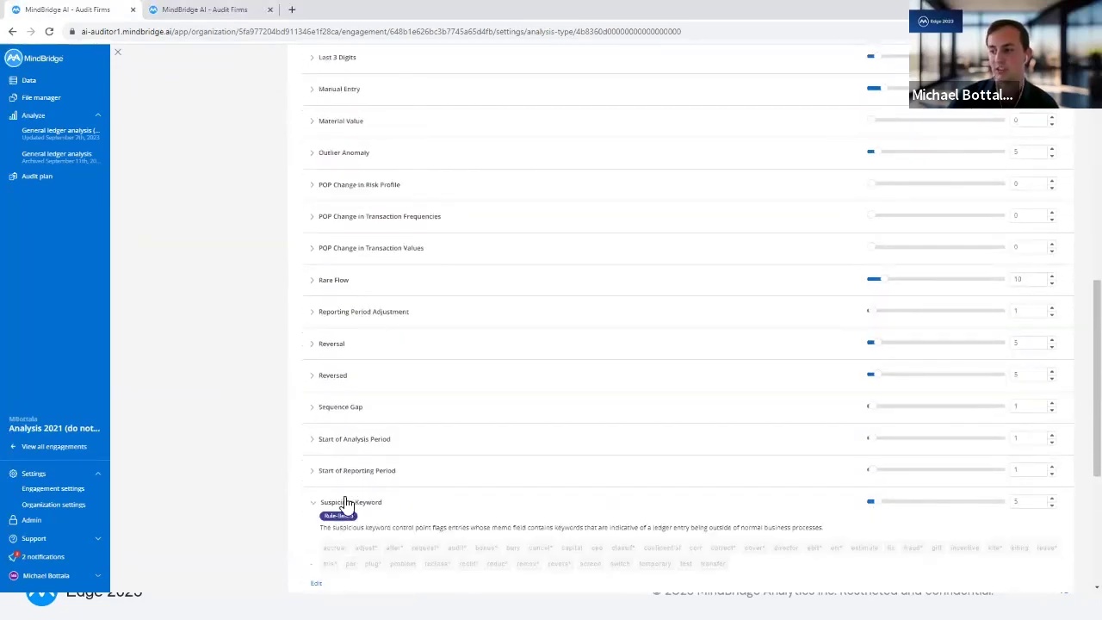
{"action": "scroll", "coordinate": [388, 453], "scroll_direction": "down", "scroll_amount": 3}
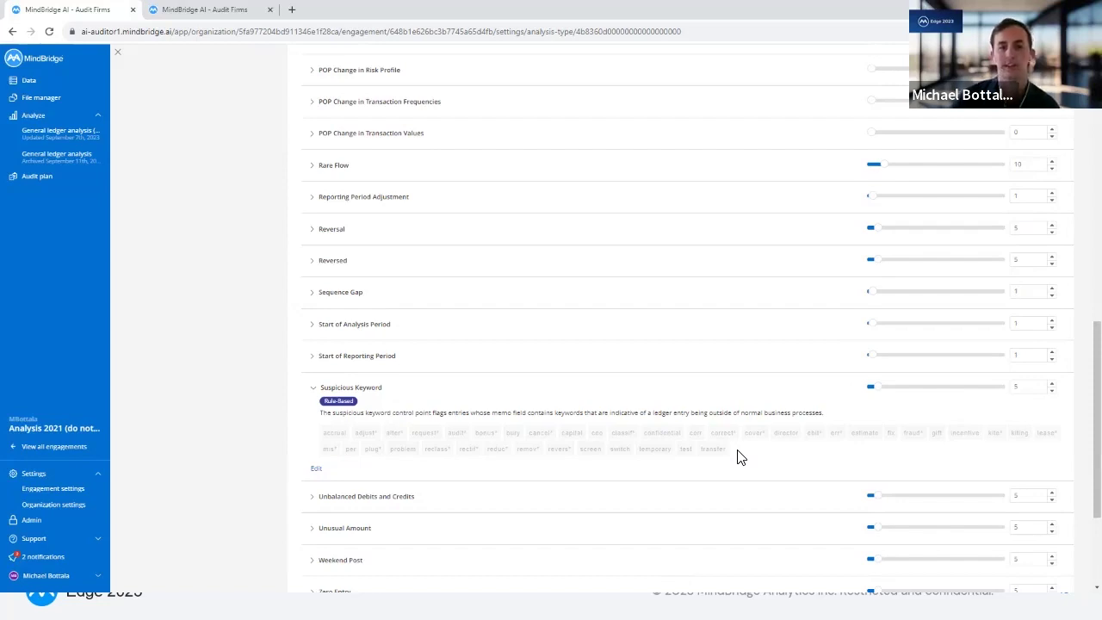
{"action": "scroll", "coordinate": [423, 357], "scroll_direction": "up", "scroll_amount": 1}
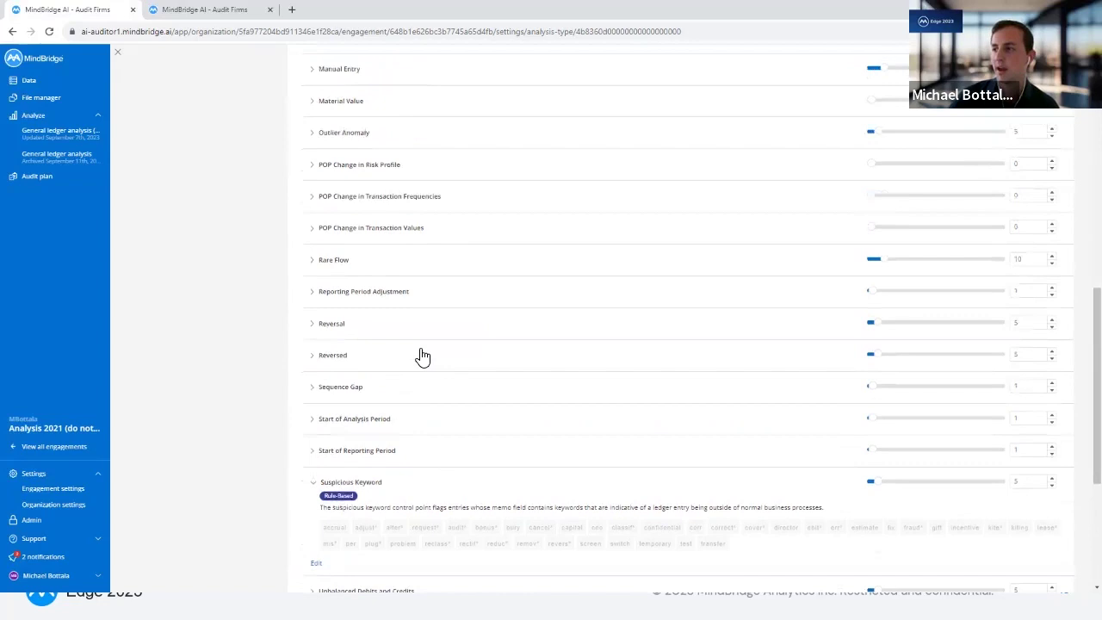
{"action": "scroll", "coordinate": [423, 356], "scroll_direction": "up", "scroll_amount": 2}
- Expand High Monetary Value, which flags transactions in the top 1% of monetary values
{"action": "left_click", "coordinate": [350, 144]}
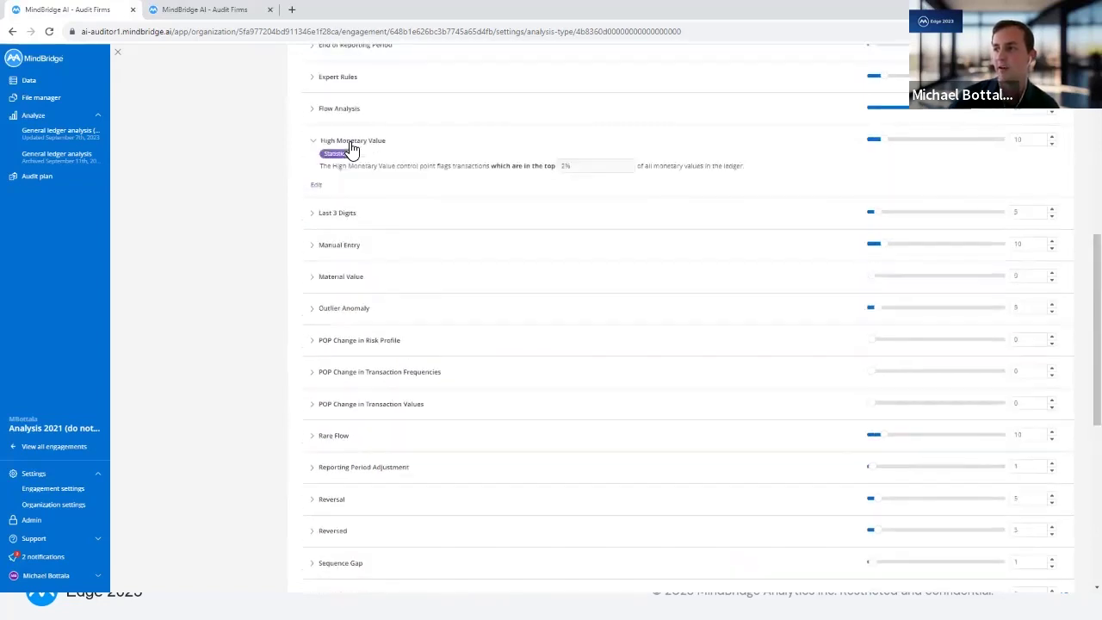
{"action": "scroll", "coordinate": [430, 207], "scroll_direction": "up", "scroll_amount": 1}
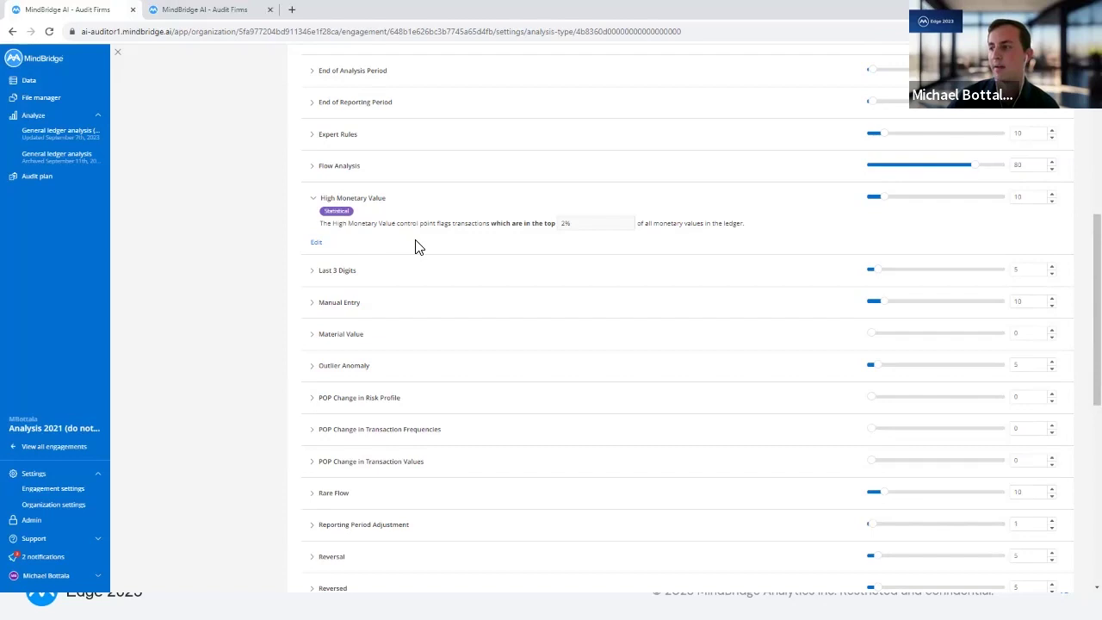
{"action": "scroll", "coordinate": [422, 249], "scroll_direction": "up", "scroll_amount": 5}
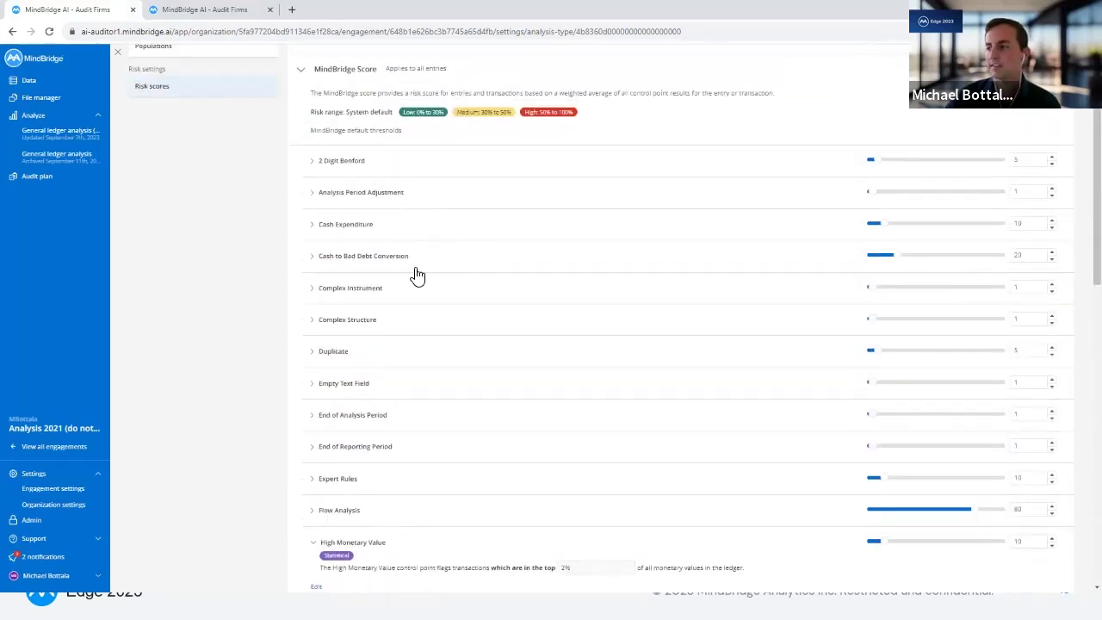
- Expand End of Reporting Period to show its last-10-days rule, then return to the top
{"action": "left_click", "coordinate": [353, 453]}
{"action": "scroll", "coordinate": [580, 425], "scroll_direction": "down", "scroll_amount": 1}
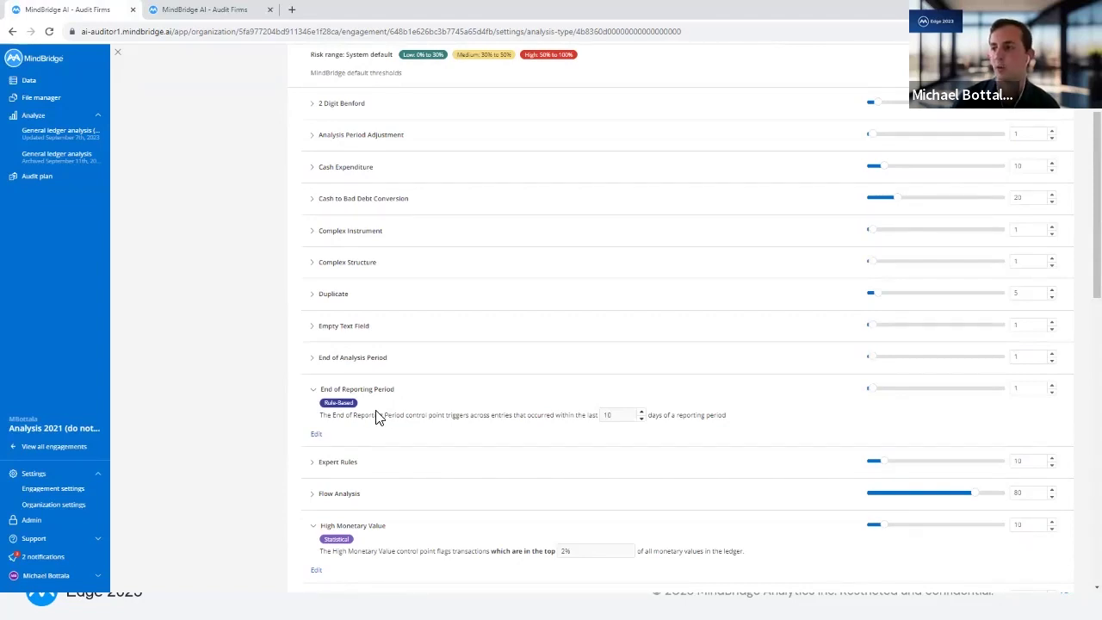
{"action": "scroll", "coordinate": [363, 388], "scroll_direction": "up", "scroll_amount": 1}
{"action": "scroll", "coordinate": [362, 387], "scroll_direction": "up", "scroll_amount": 3}
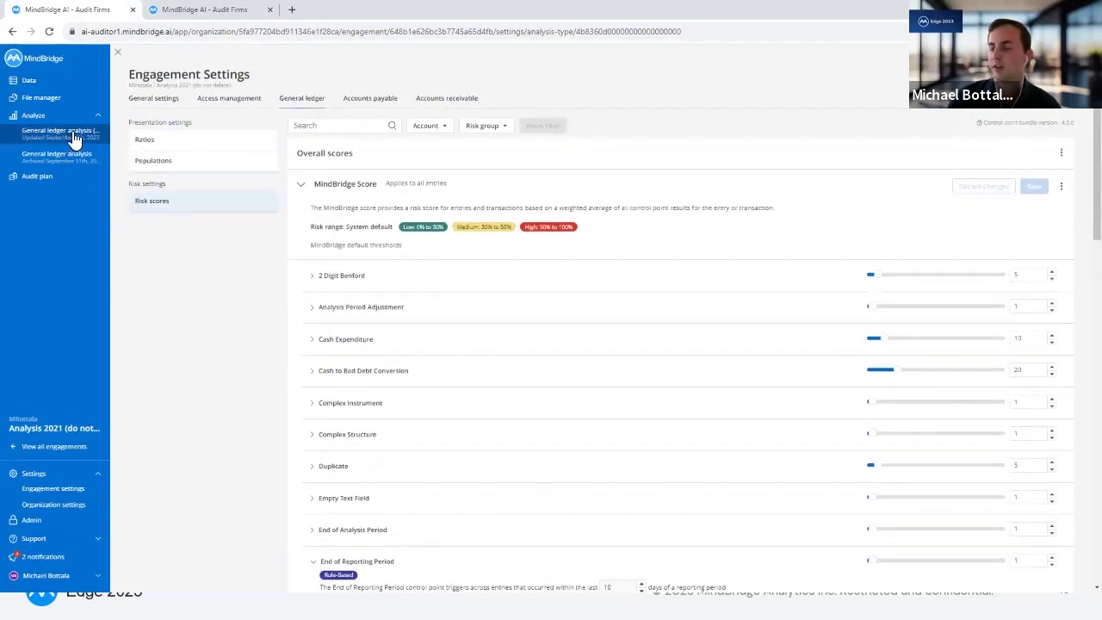
- Go back to the General ledger risk overview, then switch to the Vendor demo analysis
{"action": "key", "text": "alt+Left"}
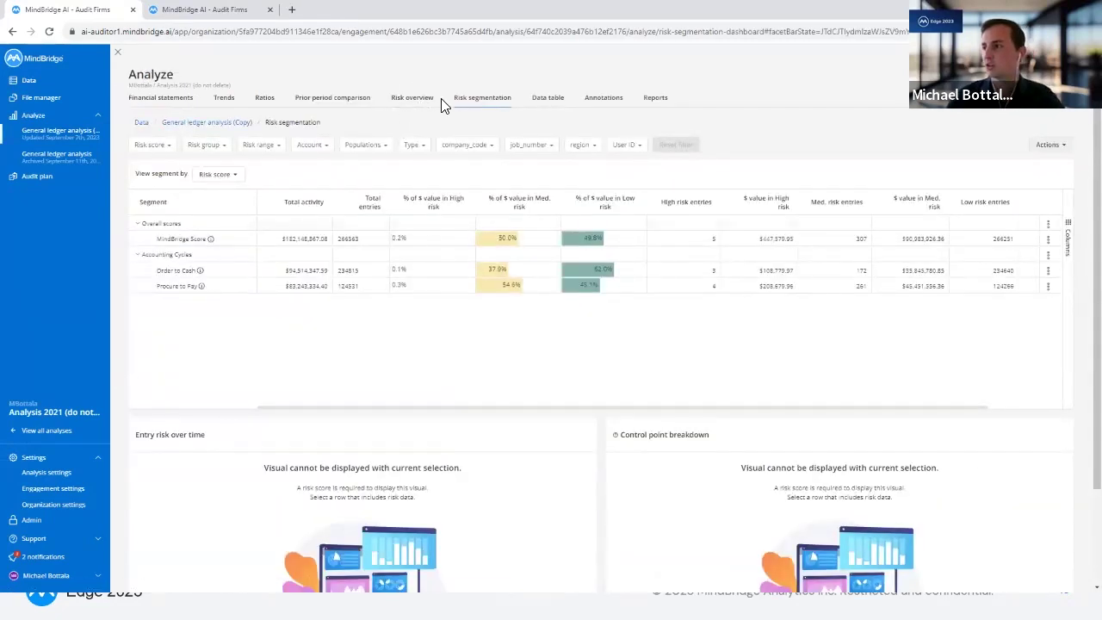
{"action": "left_click", "coordinate": [413, 101]}
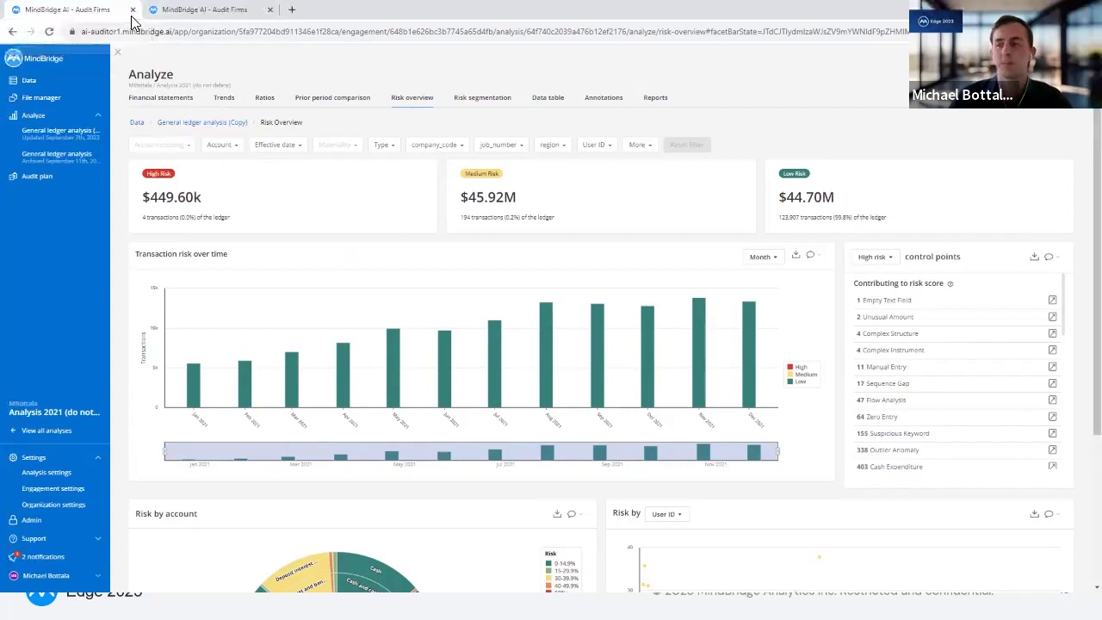
{"action": "left_click", "coordinate": [183, 12]}
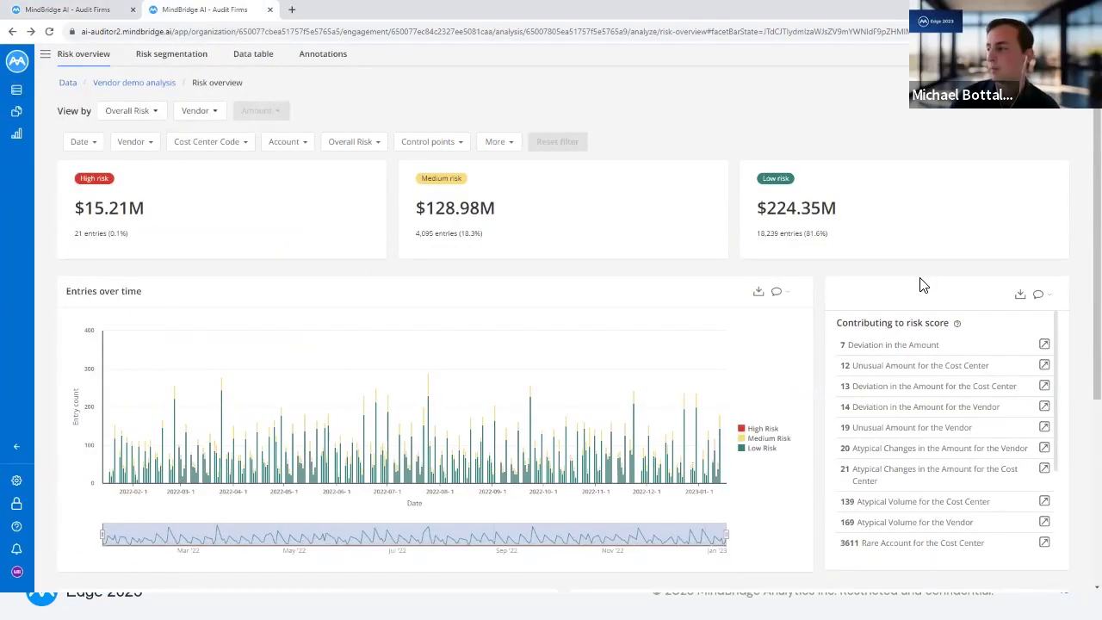
- Filter to Unusual Amount for the Vendor and expand NATIONWIDE CASH MANAGEMENT COMPANY
{"action": "scroll", "coordinate": [921, 285], "scroll_direction": "down", "scroll_amount": 1}
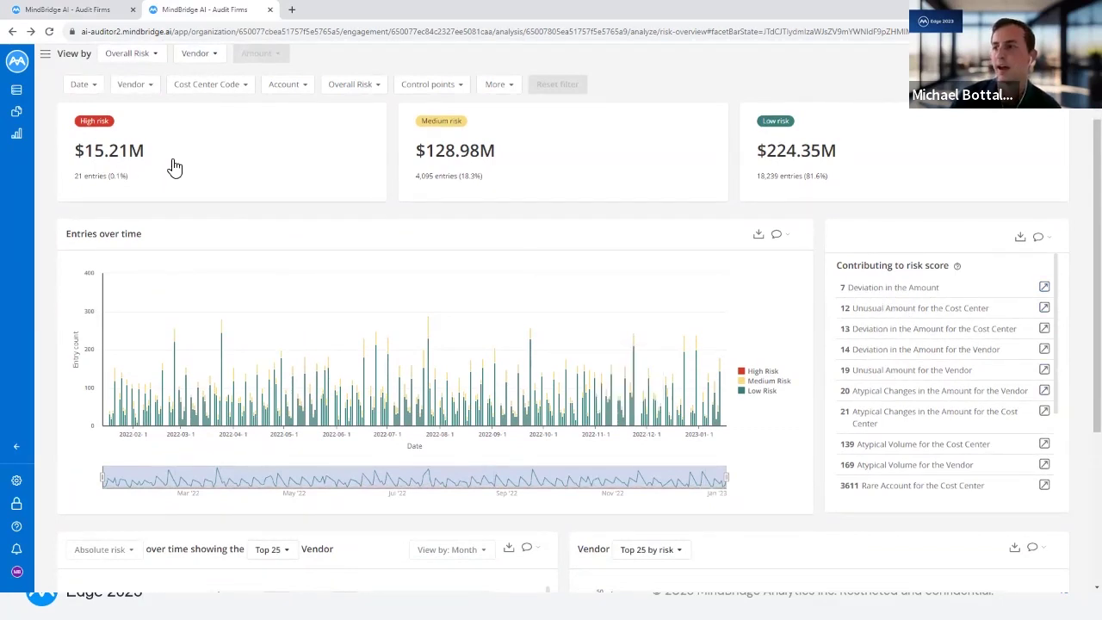
{"action": "left_click", "coordinate": [885, 376]}
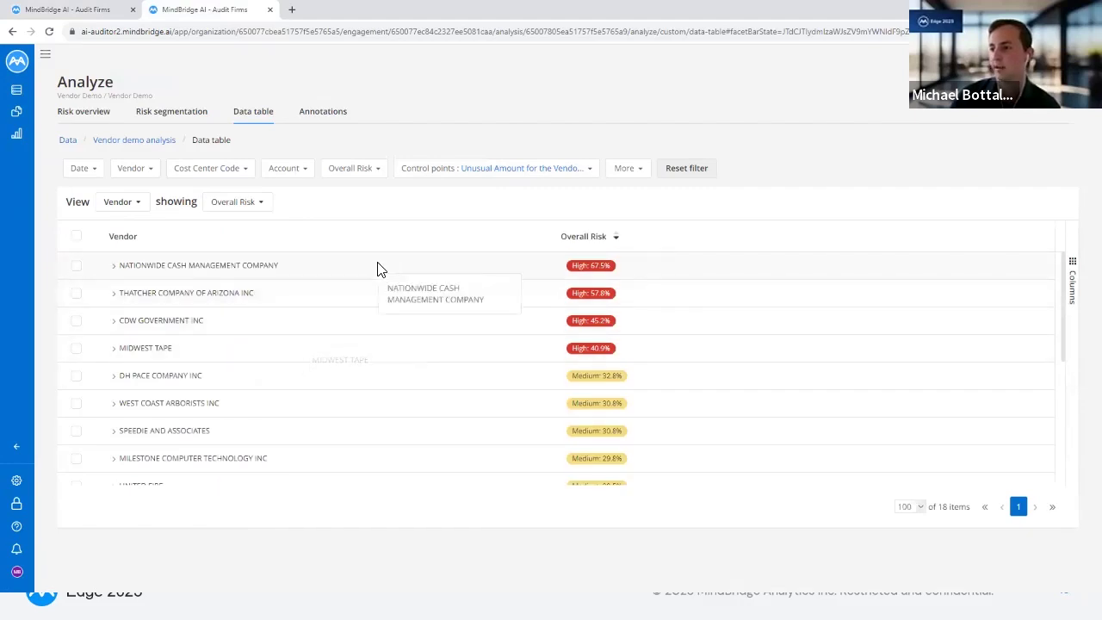
{"action": "left_click", "coordinate": [114, 265]}
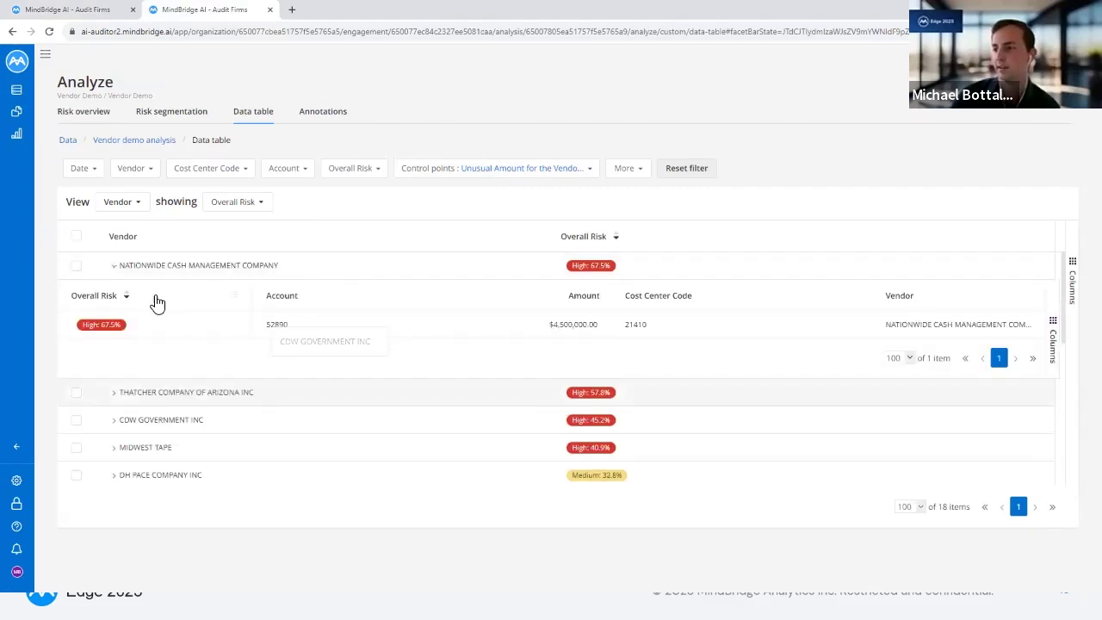
- Open the $4,500,000.00 entry's risk details and scroll to its control points
{"action": "left_click", "coordinate": [353, 337]}
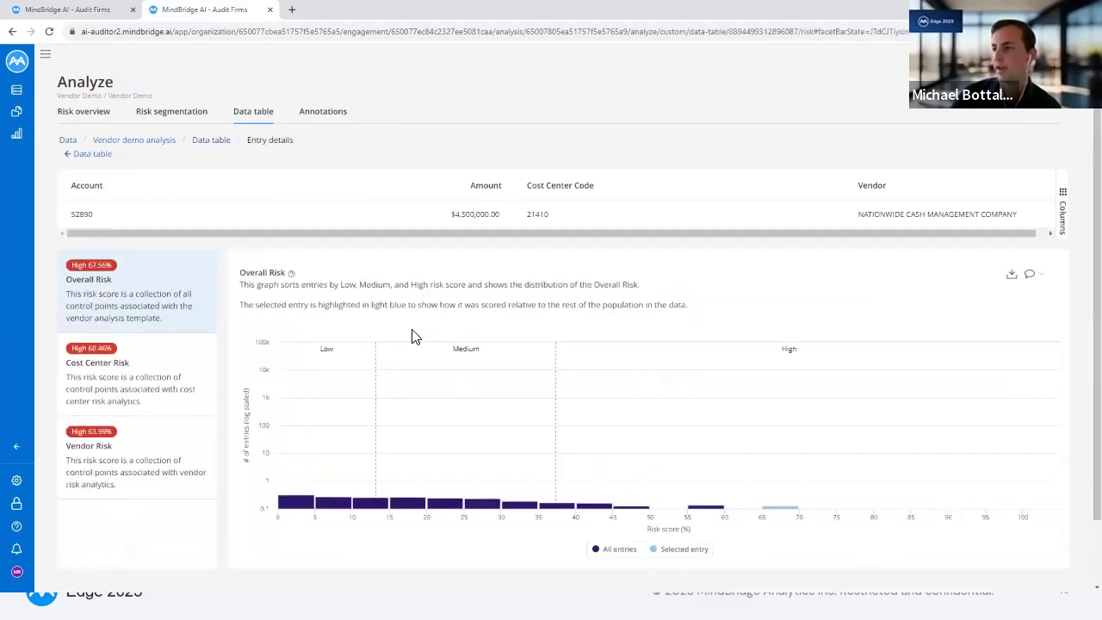
{"action": "scroll", "coordinate": [706, 424], "scroll_direction": "down", "scroll_amount": 3}
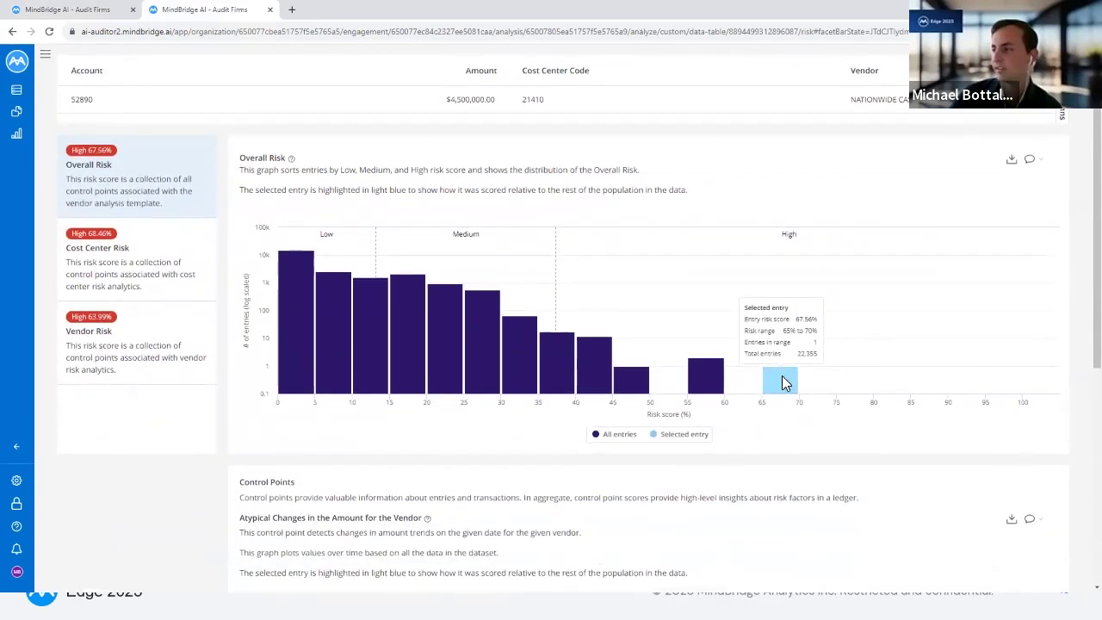
{"action": "mouse_move", "coordinate": [284, 313]}
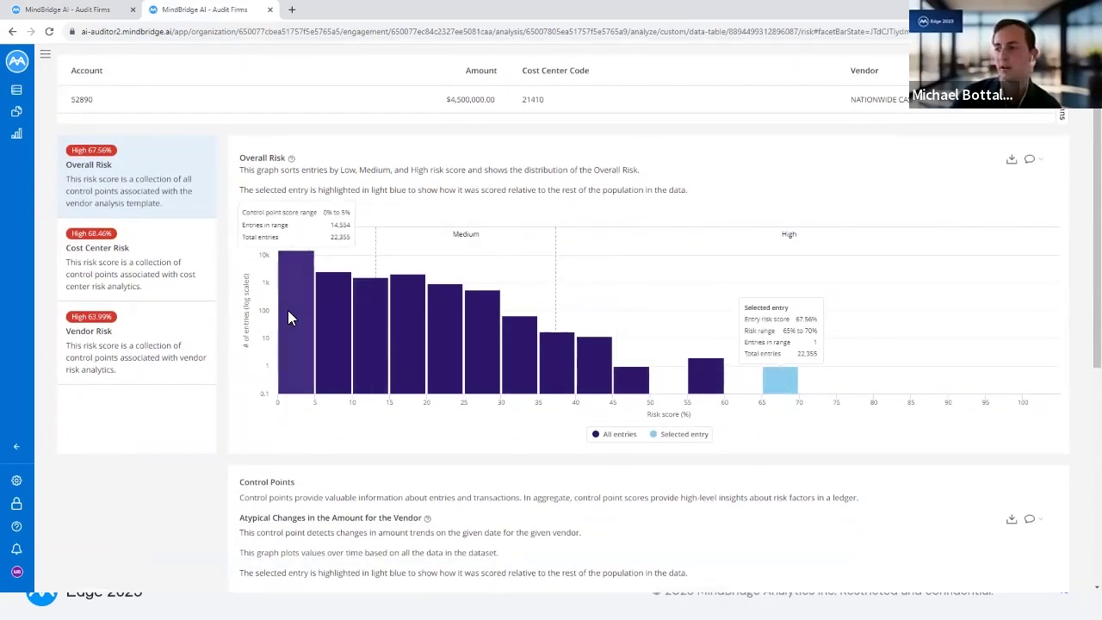
{"action": "scroll", "coordinate": [291, 315], "scroll_direction": "down", "scroll_amount": 10}
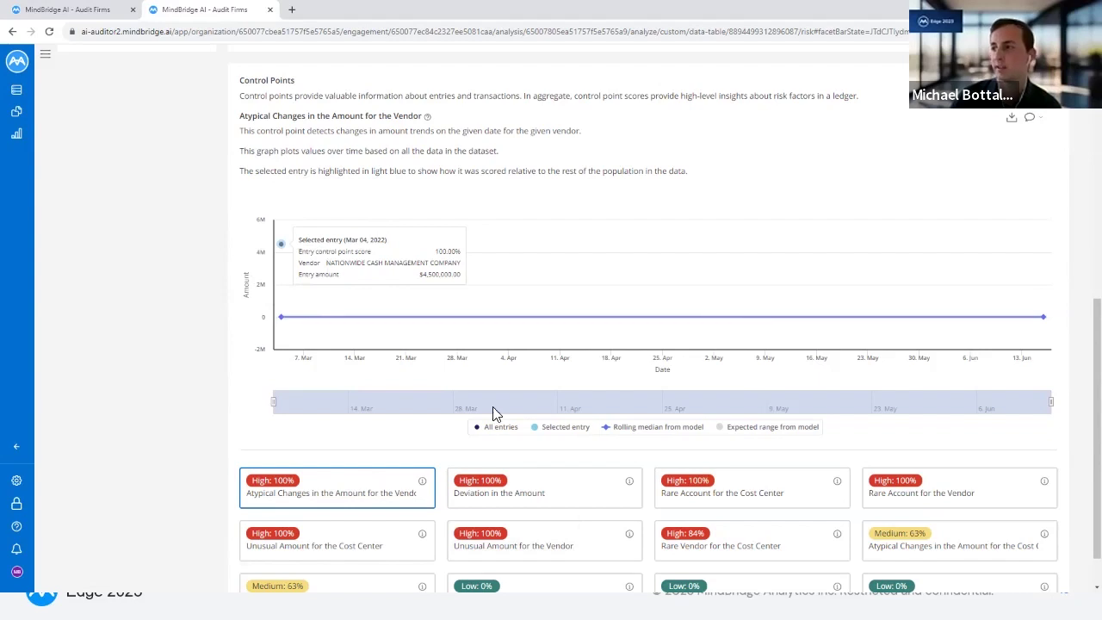
- Show the Deviation in the Amount, Rare Account for the Cost Center and Rare Account for the Vendor charts
{"action": "left_click", "coordinate": [557, 489]}
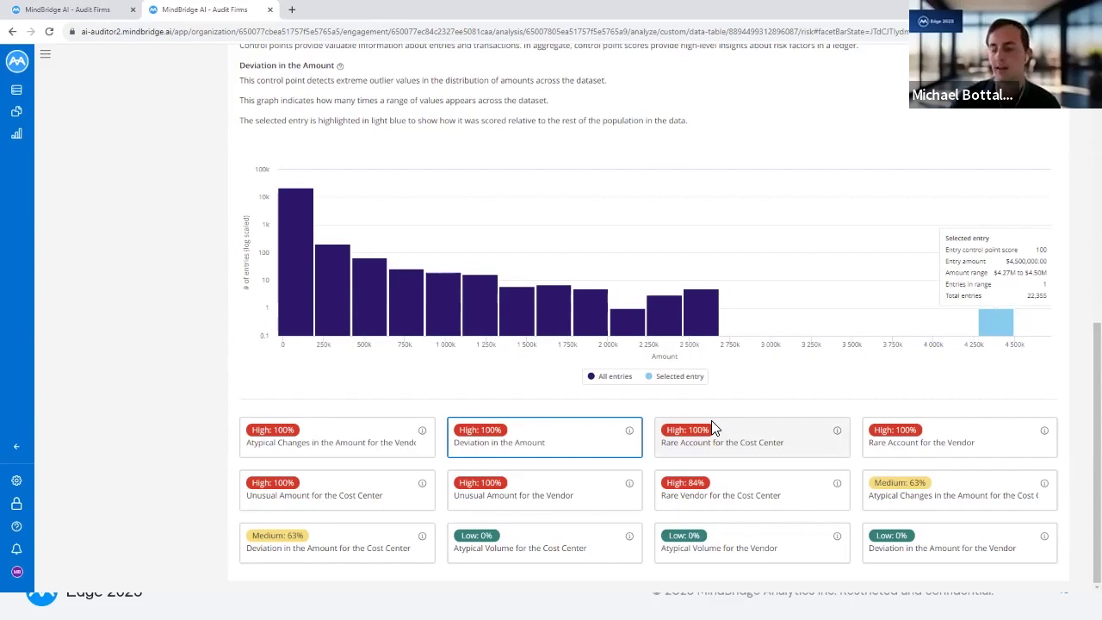
{"action": "left_click", "coordinate": [710, 426]}
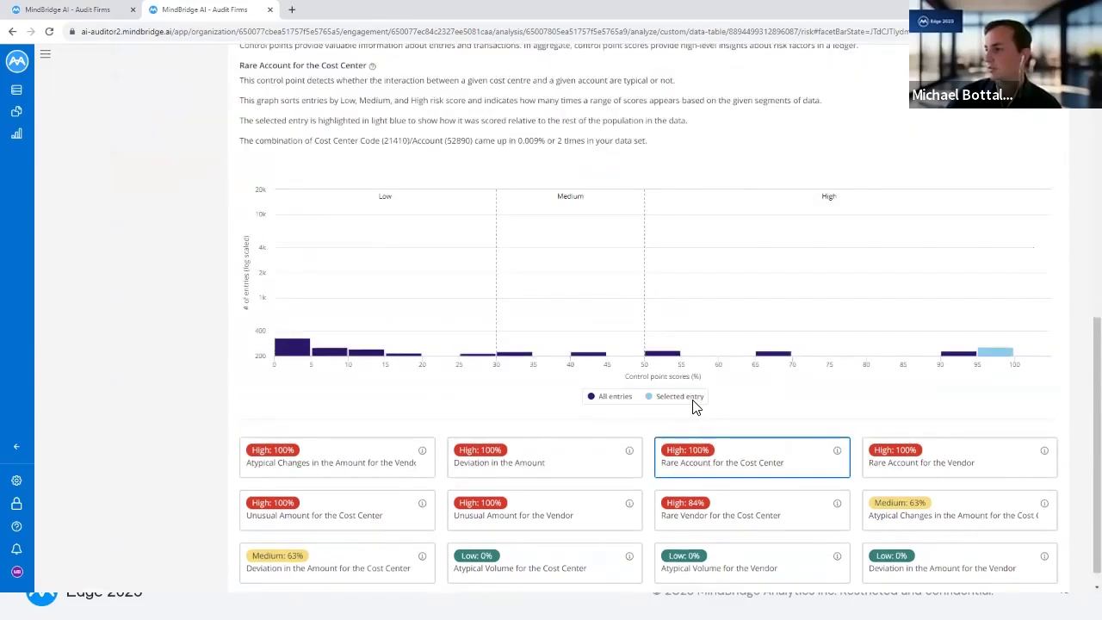
{"action": "left_click", "coordinate": [939, 462]}
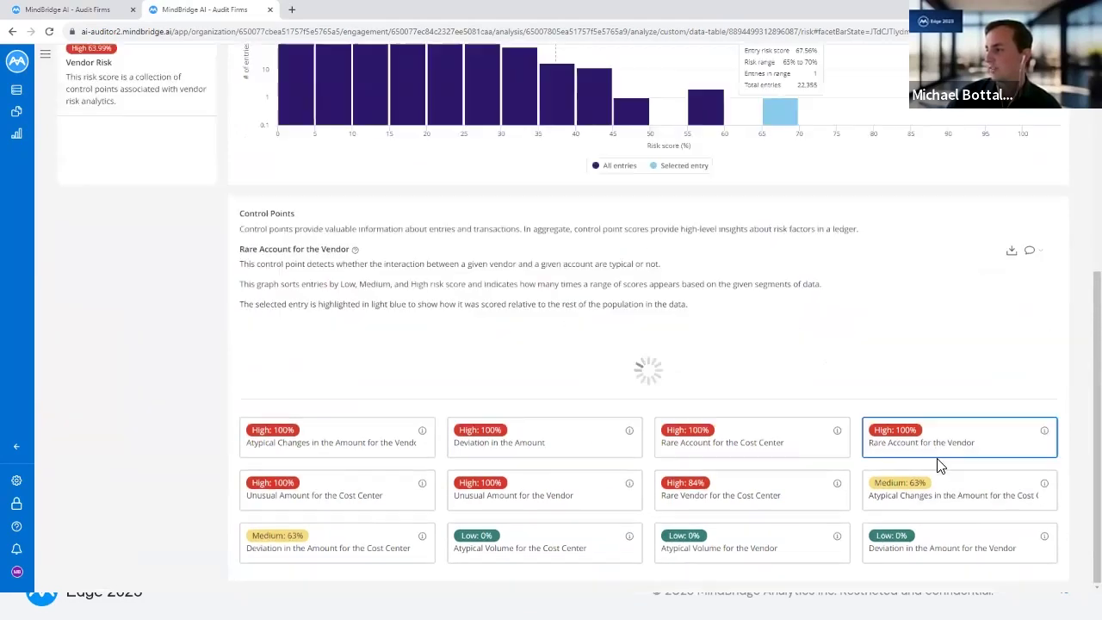
{"action": "scroll", "coordinate": [396, 387], "scroll_direction": "up", "scroll_amount": 2}
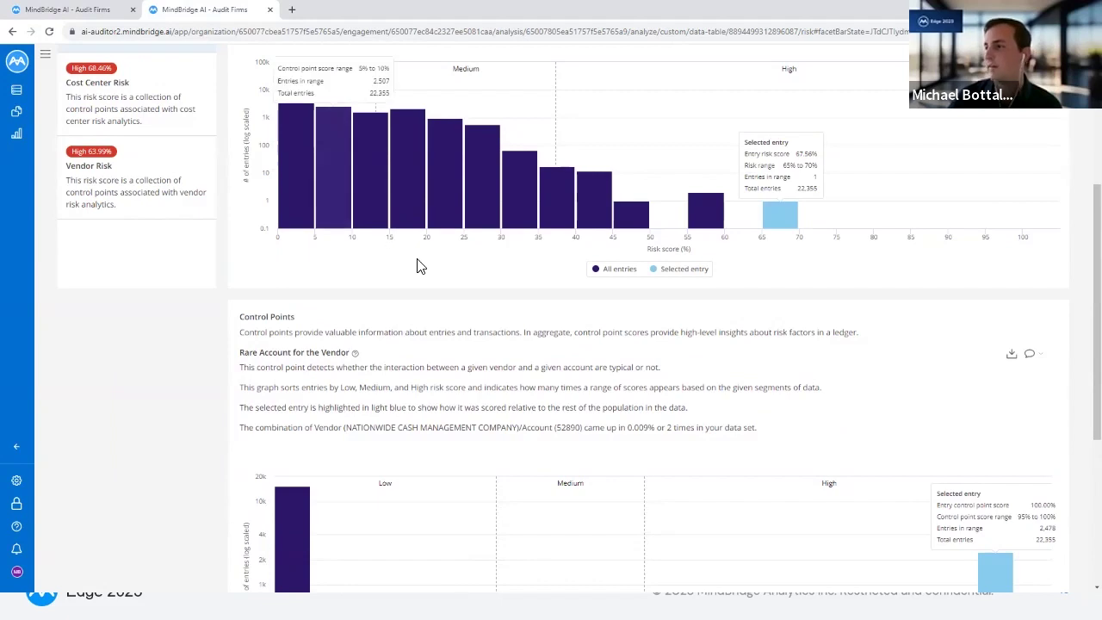
{"action": "scroll", "coordinate": [394, 287], "scroll_direction": "up", "scroll_amount": 3}
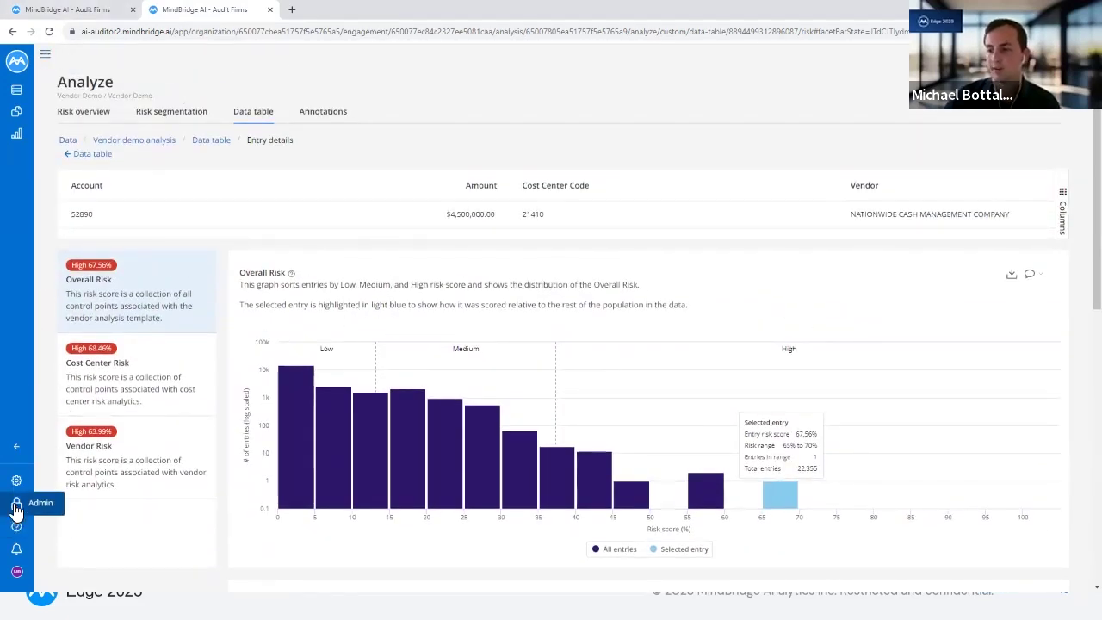
- Expand the sidebar and show the Support submenu with Knowledge base, Grant MindBridge access and Get help
{"action": "left_click", "coordinate": [43, 59]}
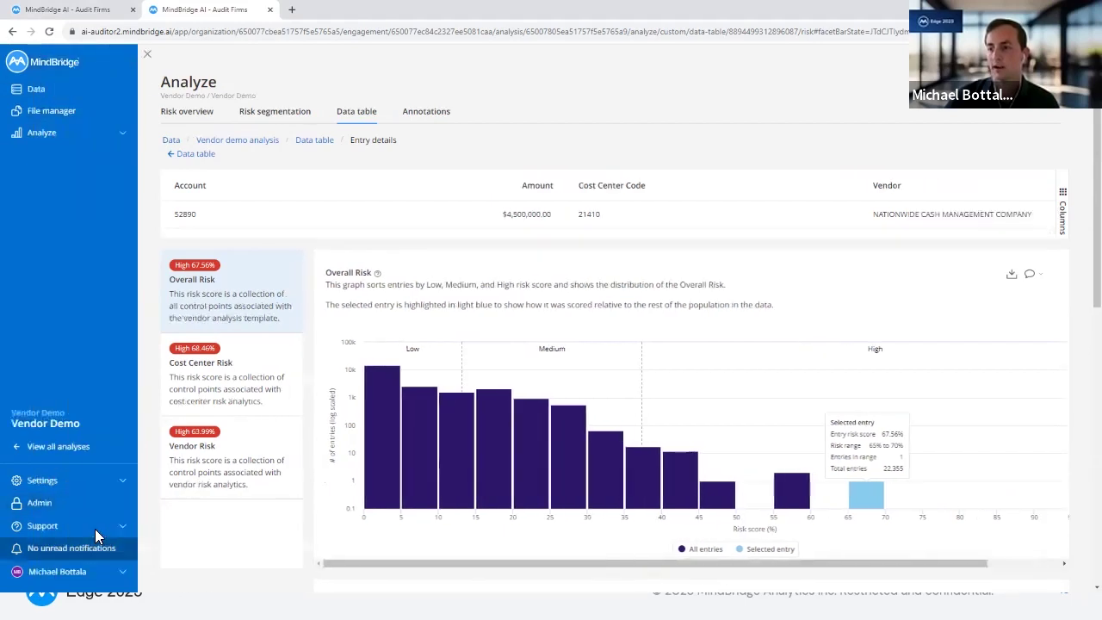
{"action": "left_click", "coordinate": [103, 470]}
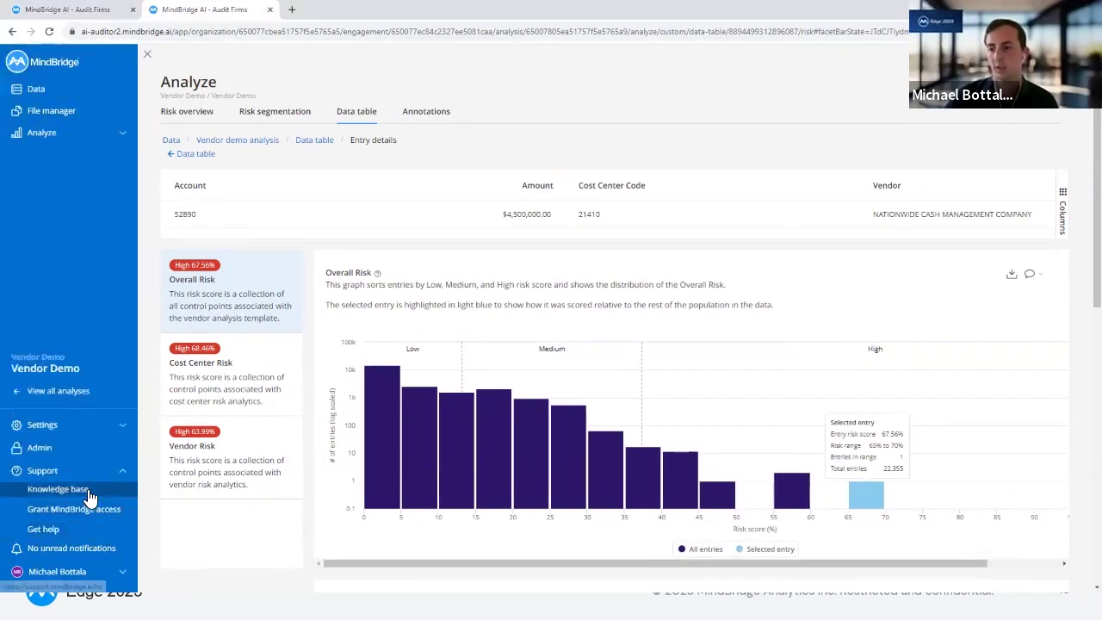